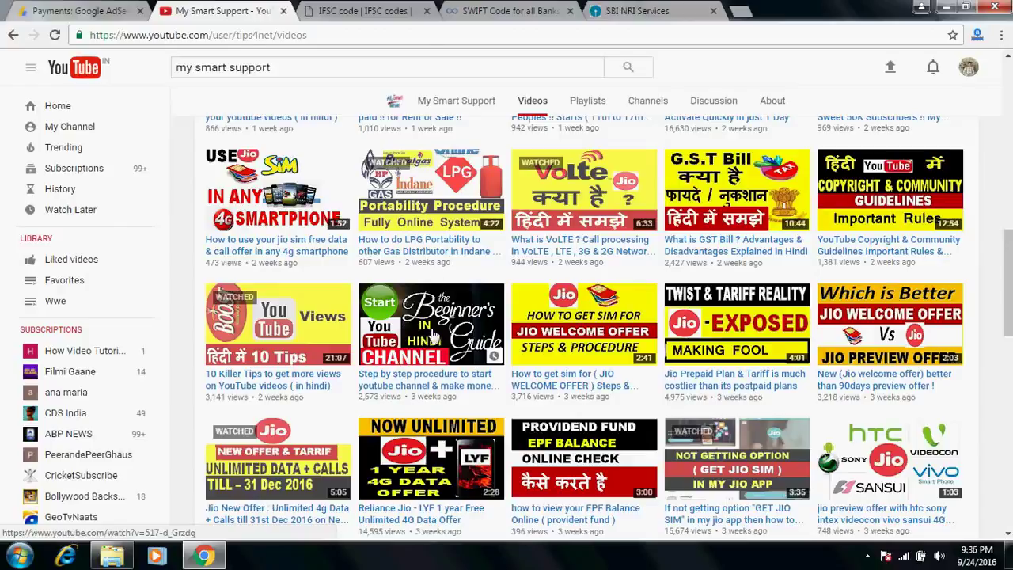
Close the YouTube page and switch to the Google AdSense payments page
{"action": "left_click", "coordinate": [433, 337]}
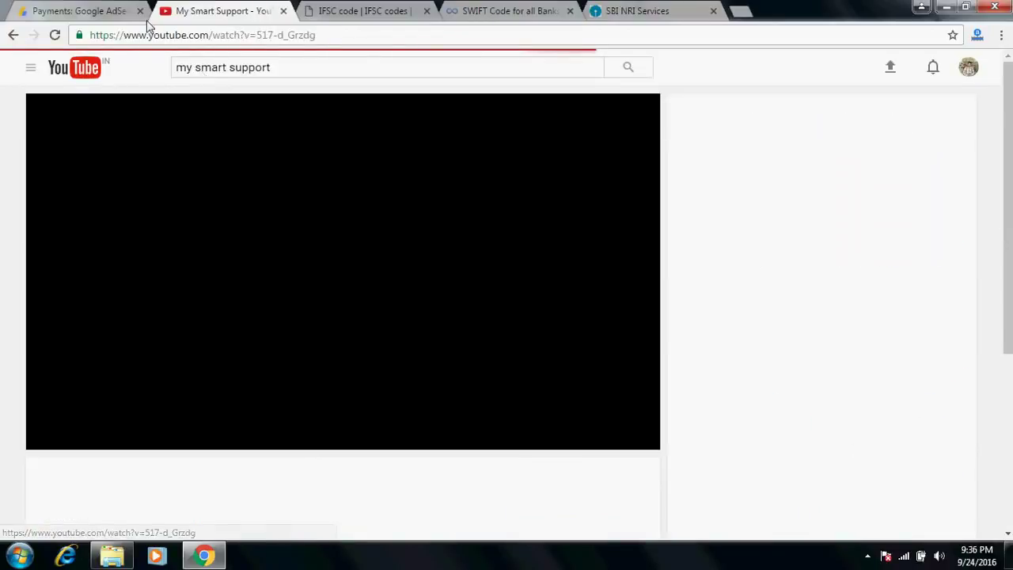
{"action": "left_click", "coordinate": [283, 11]}
{"action": "left_click", "coordinate": [88, 11]}
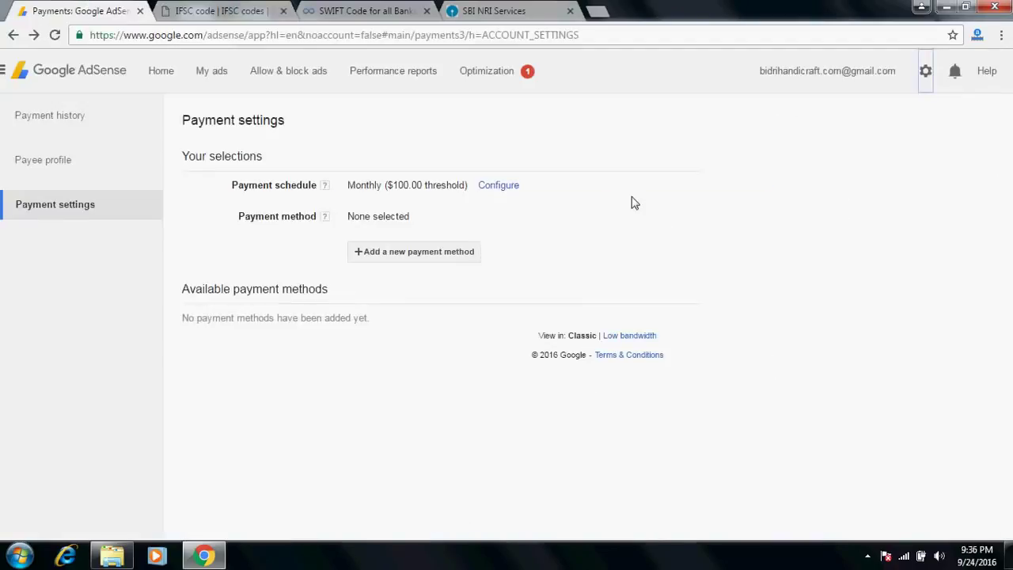
Start adding a new payment method from the AdSense payment settings
{"action": "left_click", "coordinate": [925, 73]}
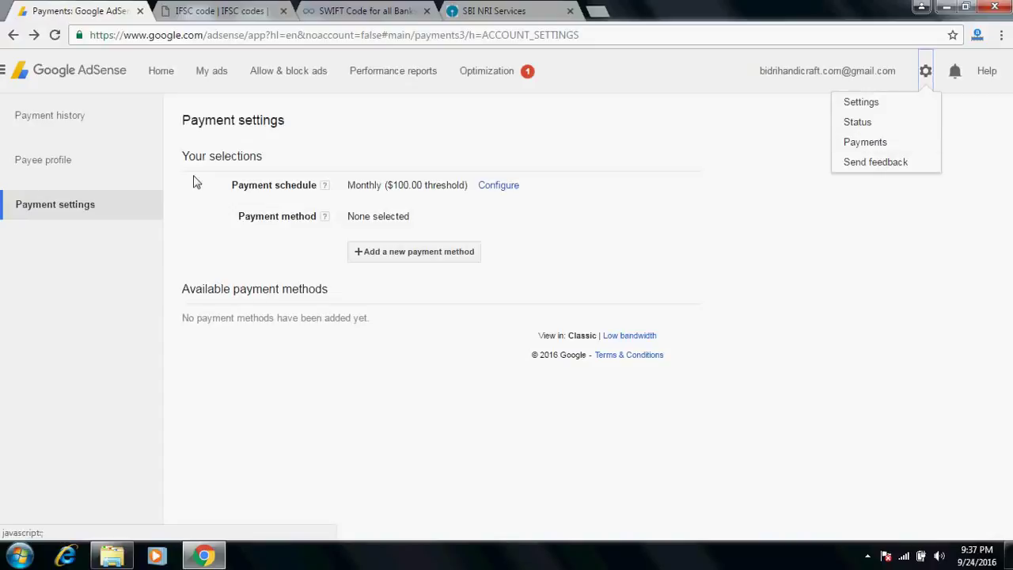
{"action": "left_click", "coordinate": [56, 207]}
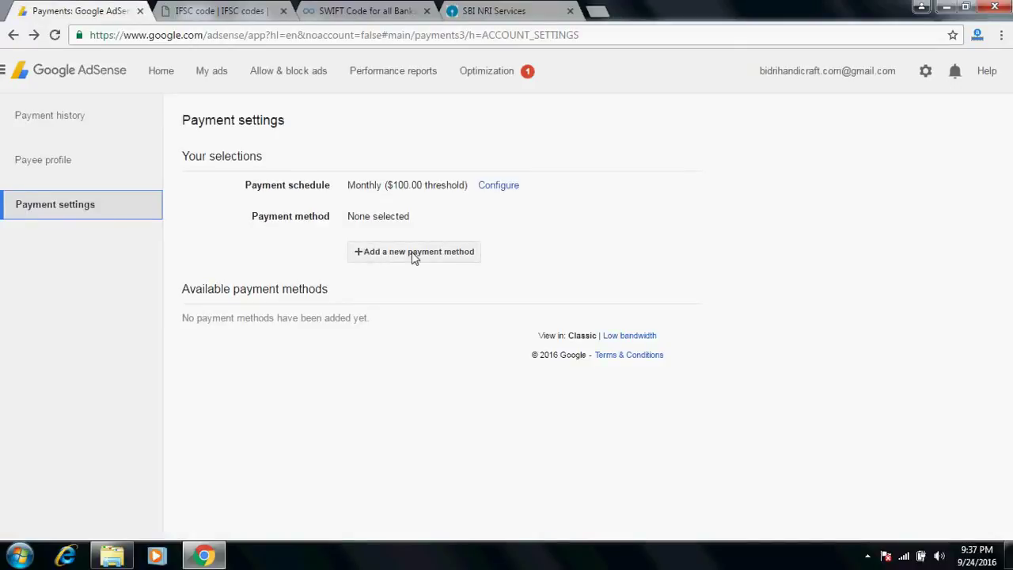
{"action": "left_click", "coordinate": [367, 254]}
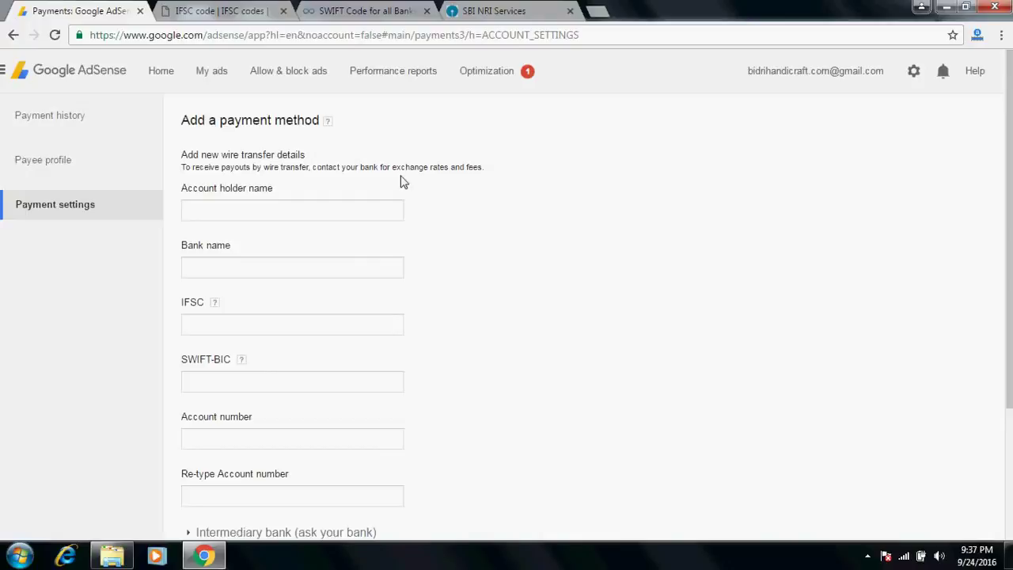
Go through the account holder name, bank name and IFSC fields of the wire transfer form
{"action": "left_click", "coordinate": [287, 210]}
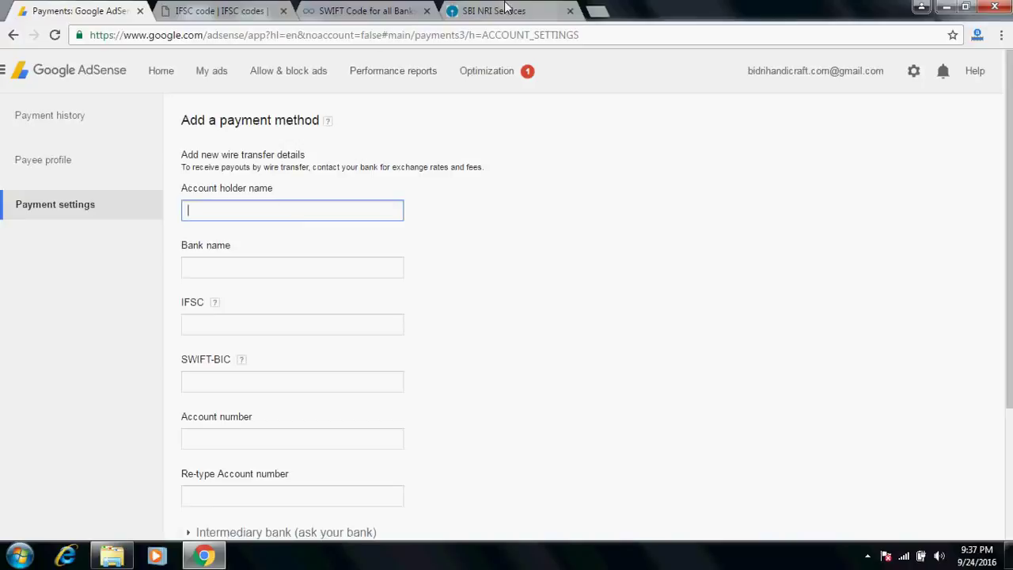
{"action": "left_click", "coordinate": [241, 208]}
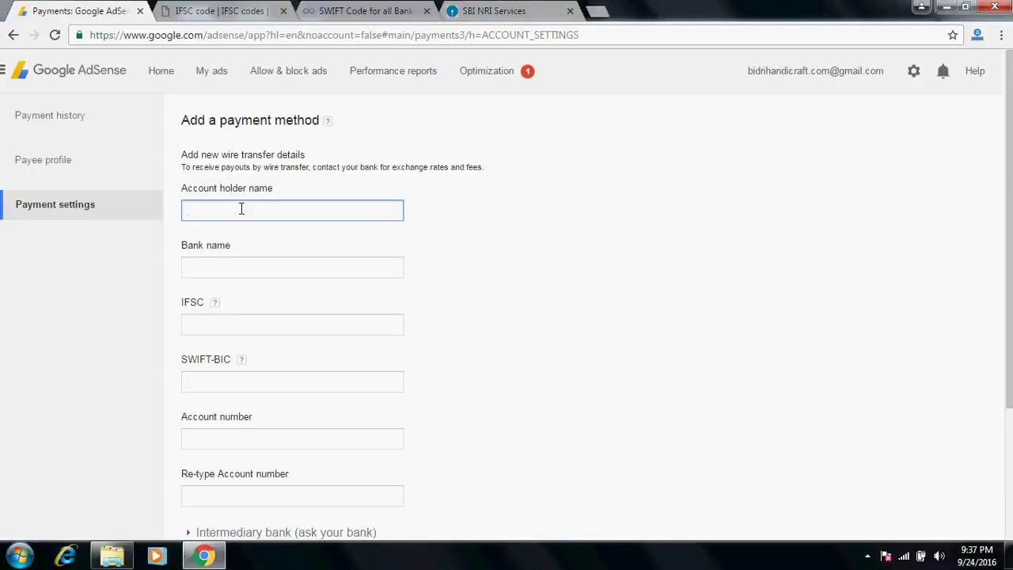
{"action": "left_click", "coordinate": [229, 269]}
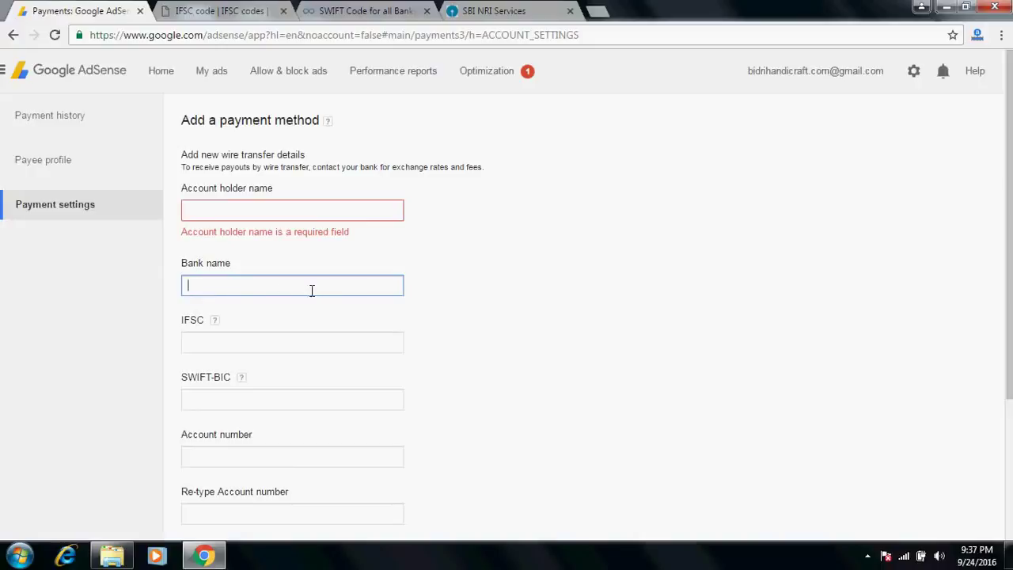
{"action": "scroll", "coordinate": [254, 287], "scroll_direction": "down", "scroll_amount": 1}
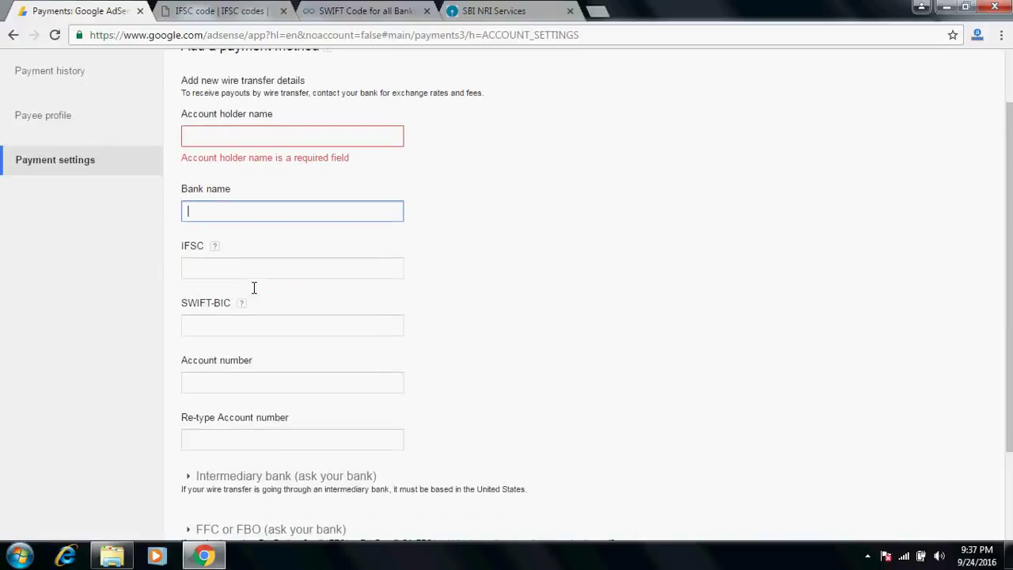
{"action": "left_click", "coordinate": [208, 271]}
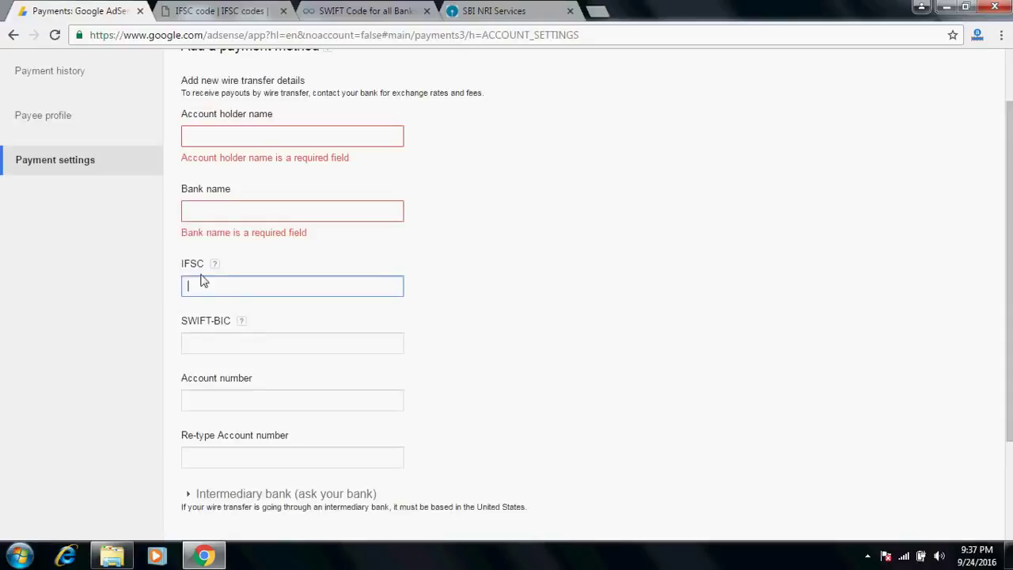
Switch to the IFSC Code Bank site, close the pop-up advertisement page and choose Bank Of India as the bank
{"action": "left_click", "coordinate": [225, 13]}
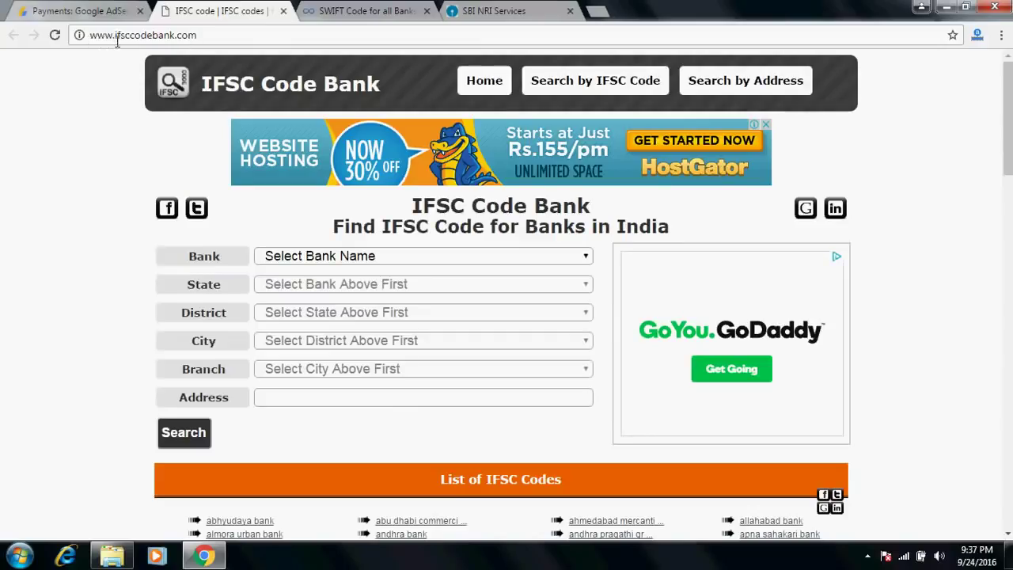
{"action": "left_click", "coordinate": [316, 262]}
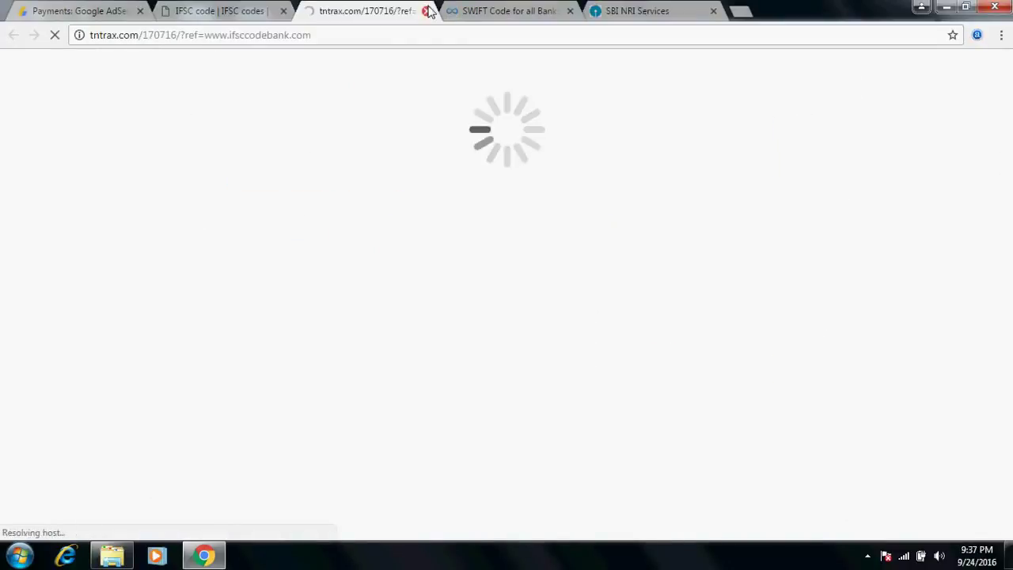
{"action": "left_click", "coordinate": [427, 11]}
{"action": "left_click", "coordinate": [343, 260]}
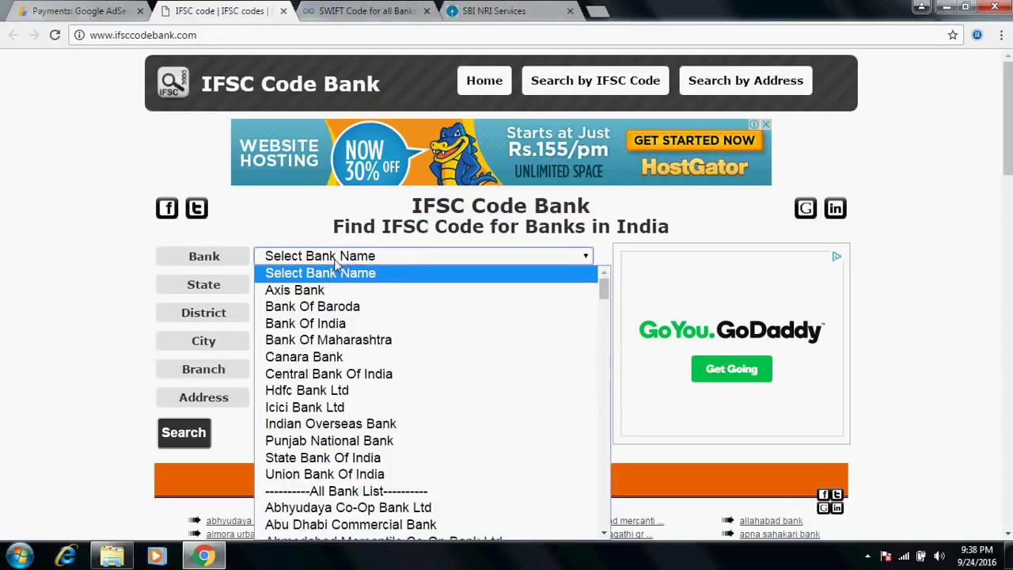
{"action": "left_click", "coordinate": [322, 324]}
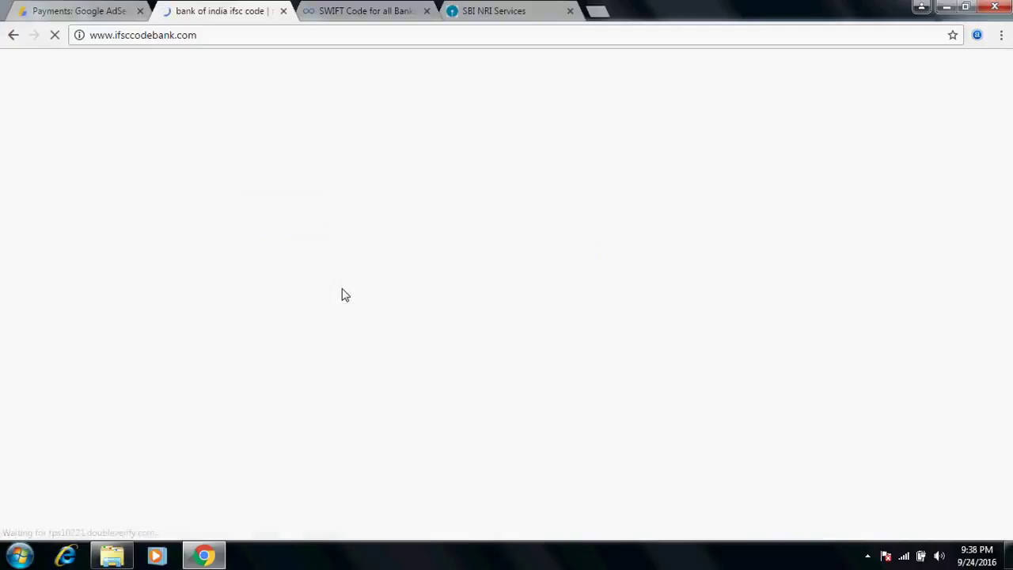
Narrow the IFSC lookup to the state Himachal Pradesh and the district Sirmaur
{"action": "left_click", "coordinate": [342, 310]}
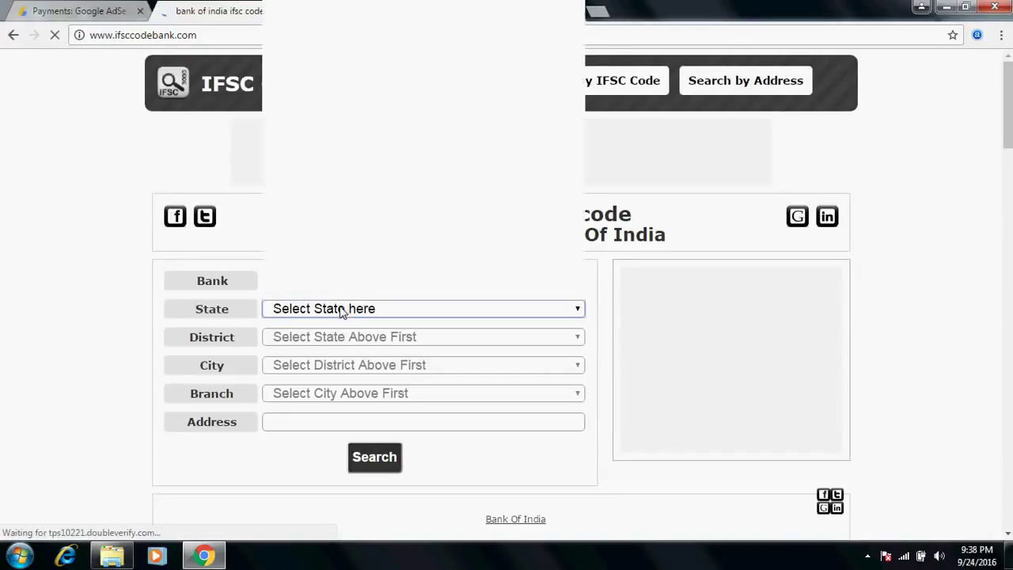
{"action": "left_click", "coordinate": [331, 234]}
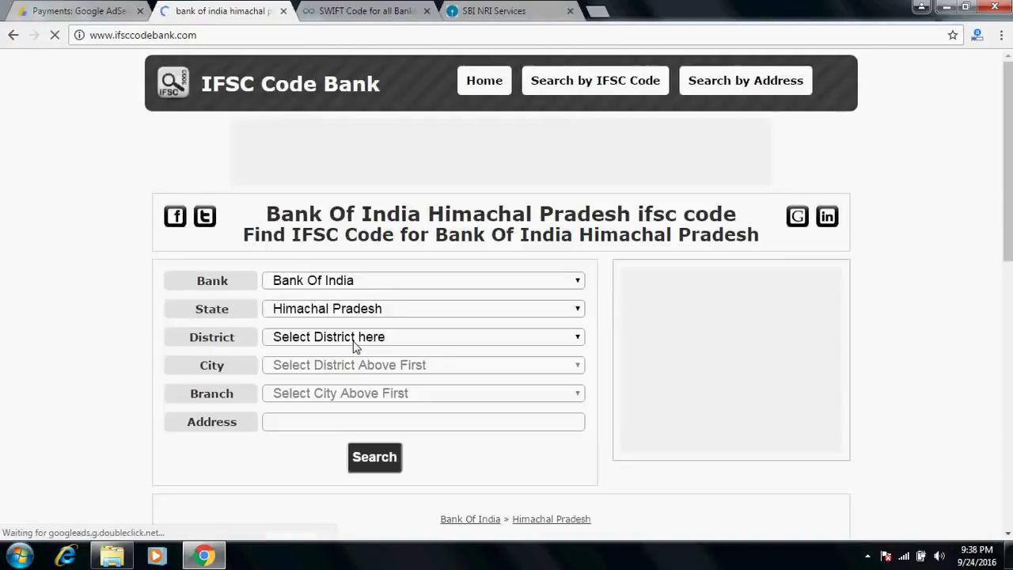
{"action": "left_click", "coordinate": [344, 342]}
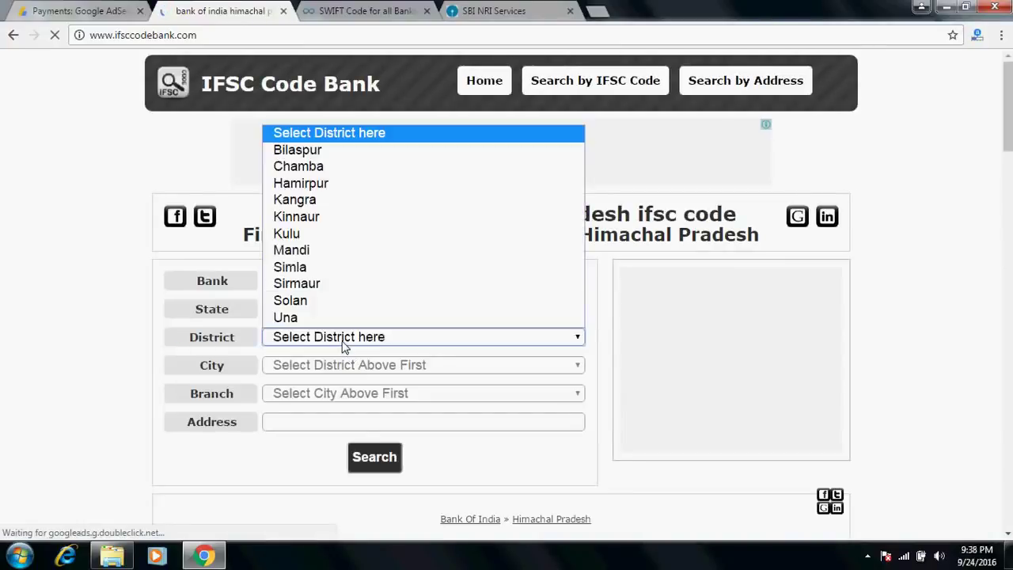
{"action": "left_click", "coordinate": [325, 285]}
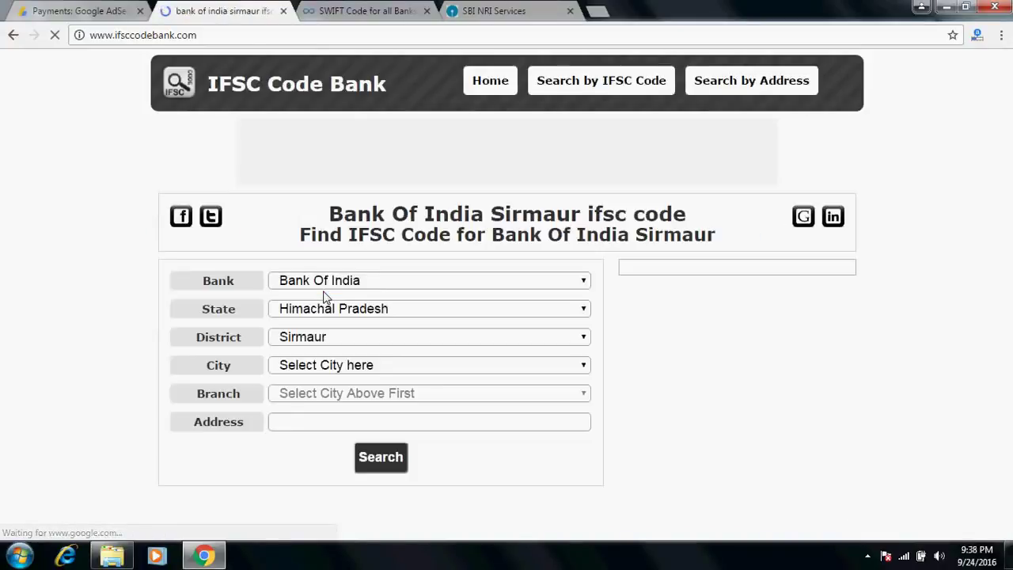
Choose the city Paonta Sahib and its Paonta Sahib branch, and look up the branch's IFSC code details
{"action": "left_click", "coordinate": [315, 368]}
{"action": "left_click", "coordinate": [312, 399]}
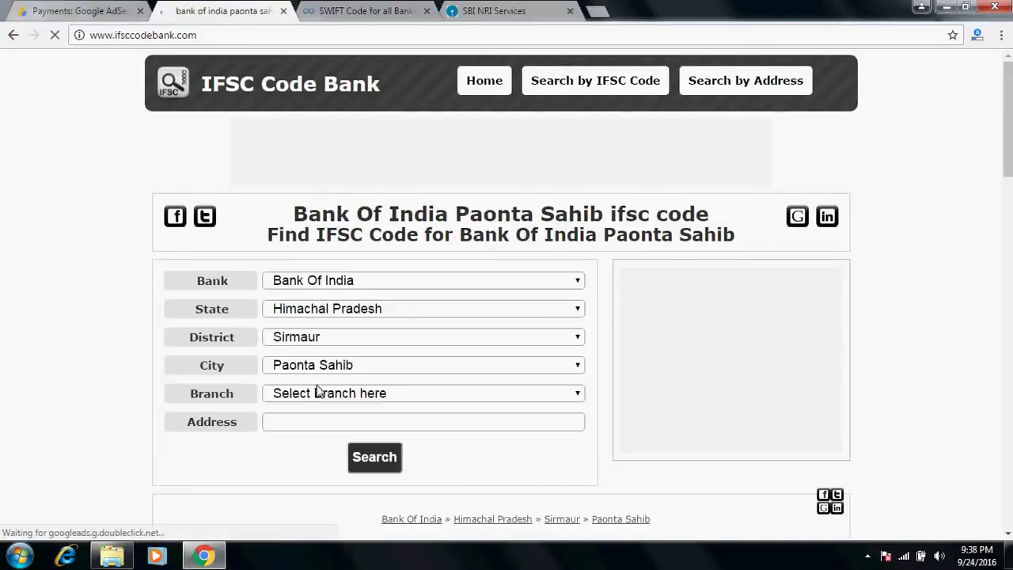
{"action": "left_click", "coordinate": [323, 400]}
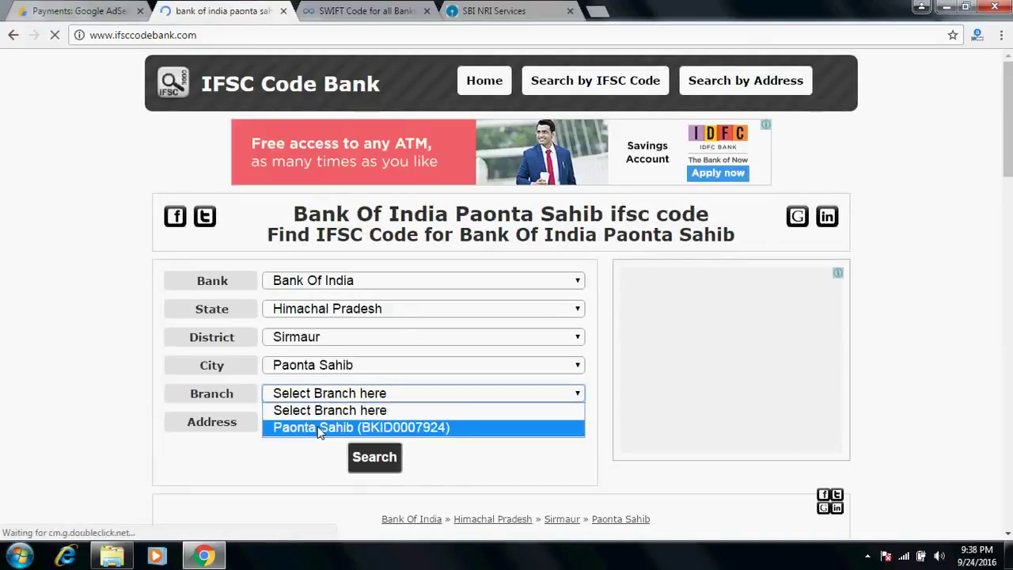
{"action": "left_click", "coordinate": [322, 428]}
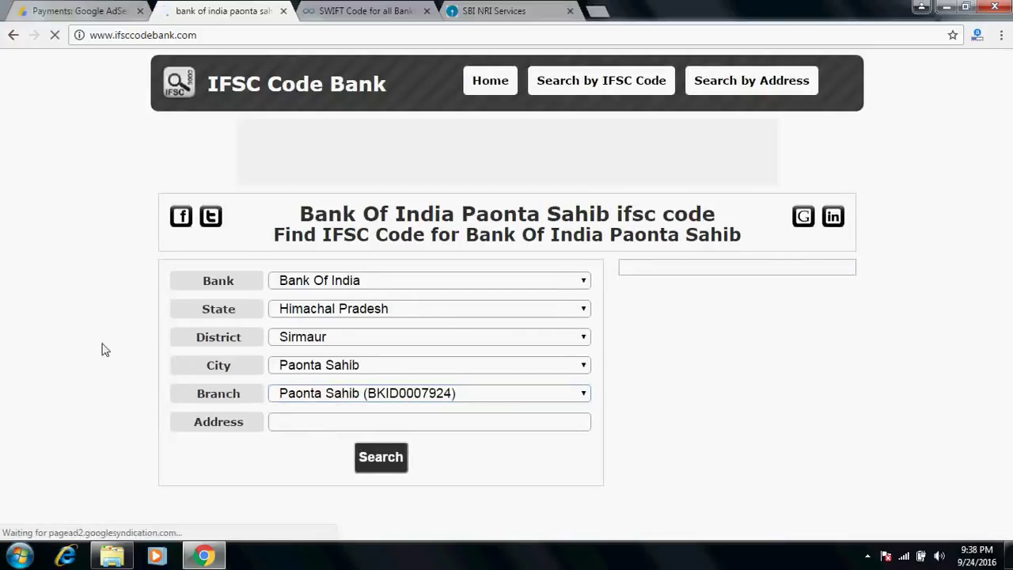
{"action": "scroll", "coordinate": [47, 331], "scroll_direction": "down", "scroll_amount": 1}
{"action": "scroll", "coordinate": [48, 331], "scroll_direction": "down", "scroll_amount": 4}
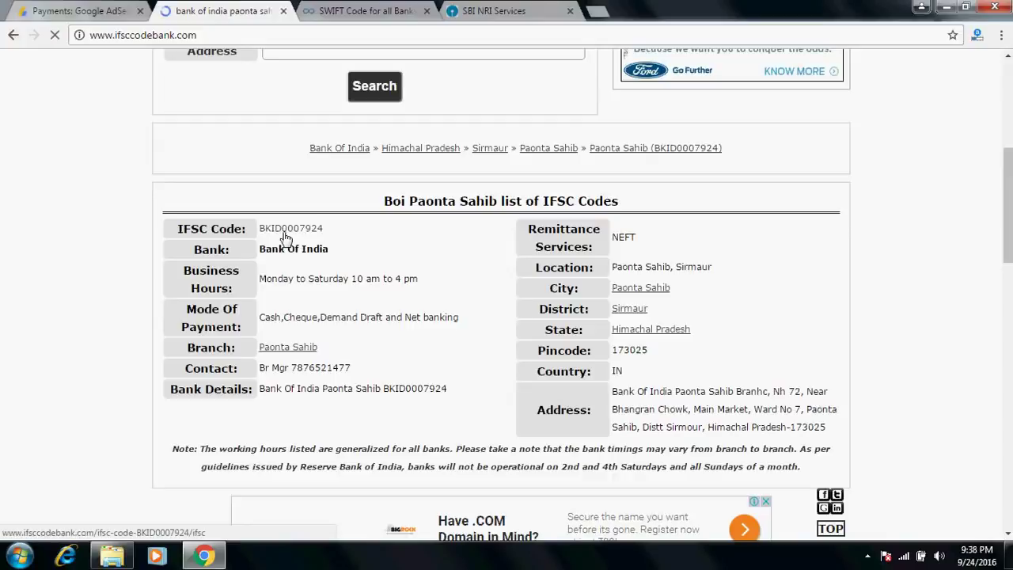
Return to the AdSense wire transfer form and go over its IFSC and SWIFT-BIC fields
{"action": "left_click", "coordinate": [76, 9]}
{"action": "left_click", "coordinate": [217, 289]}
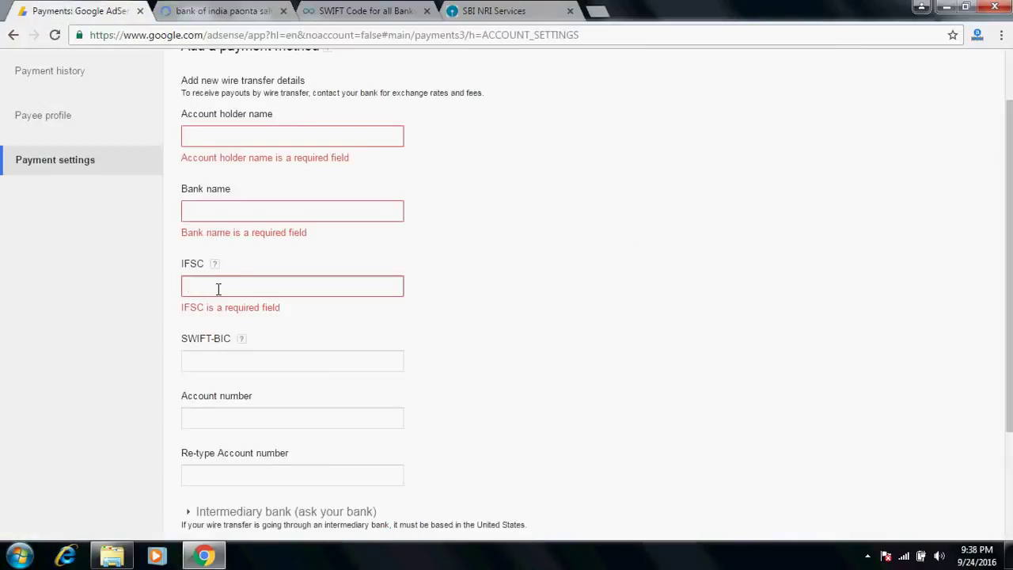
{"action": "scroll", "coordinate": [218, 288], "scroll_direction": "down", "scroll_amount": 1}
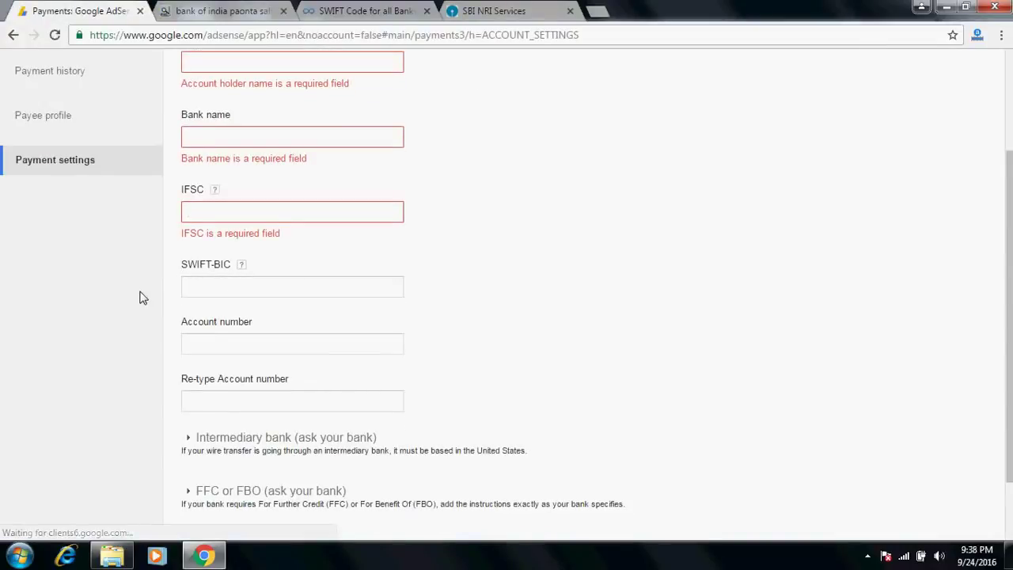
{"action": "left_click", "coordinate": [216, 293]}
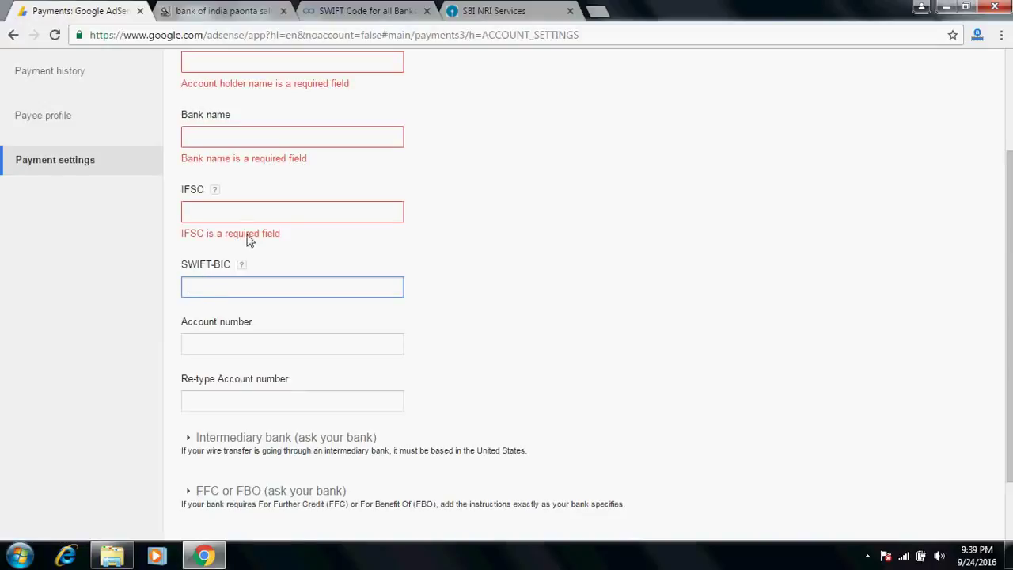
Look through State Bank of India's list of SWIFT-enabled branches on the SBI NRI Services page
{"action": "left_click", "coordinate": [501, 10]}
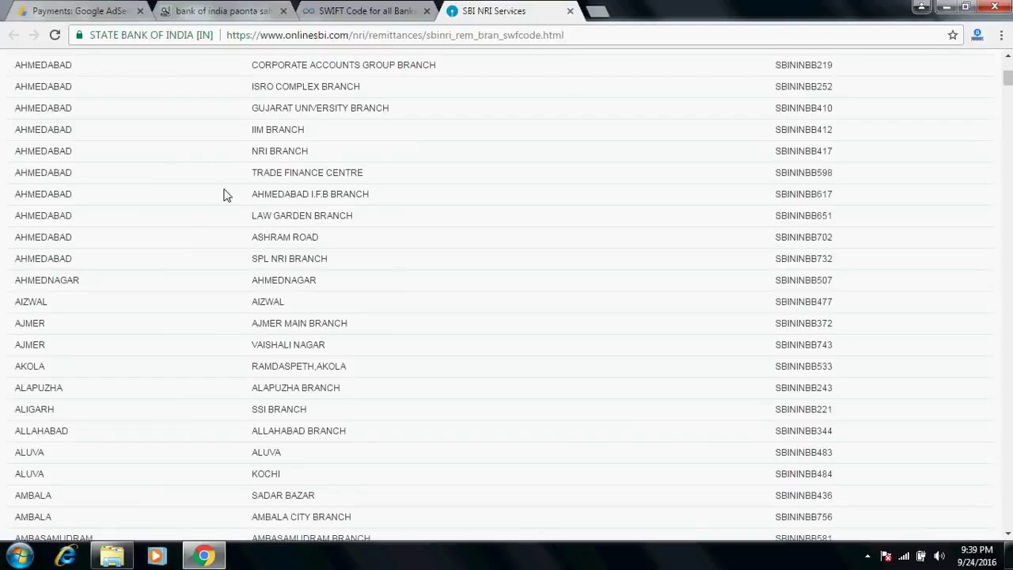
{"action": "scroll", "coordinate": [208, 118], "scroll_direction": "up", "scroll_amount": 4}
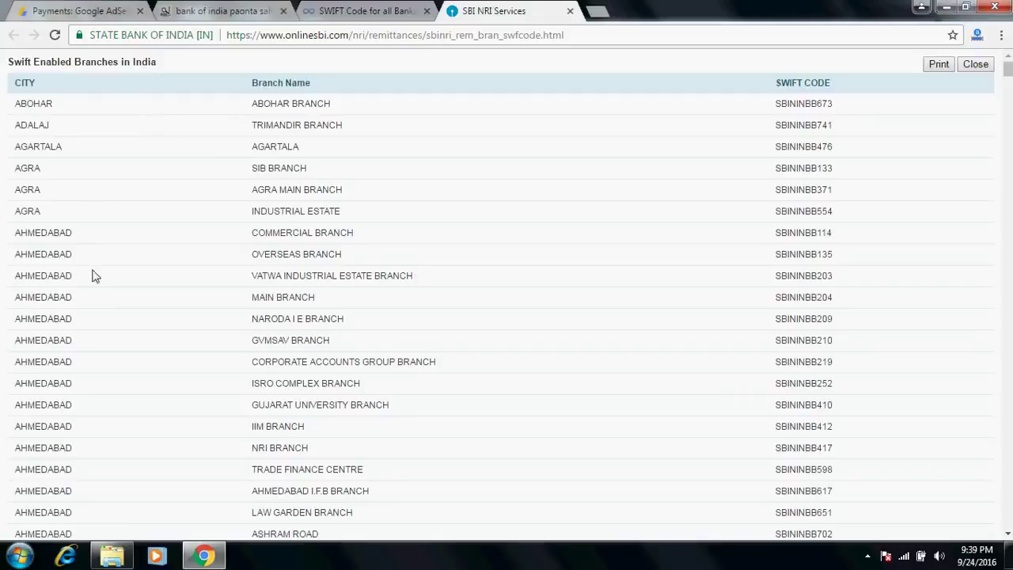
{"action": "scroll", "coordinate": [100, 305], "scroll_direction": "down", "scroll_amount": 4}
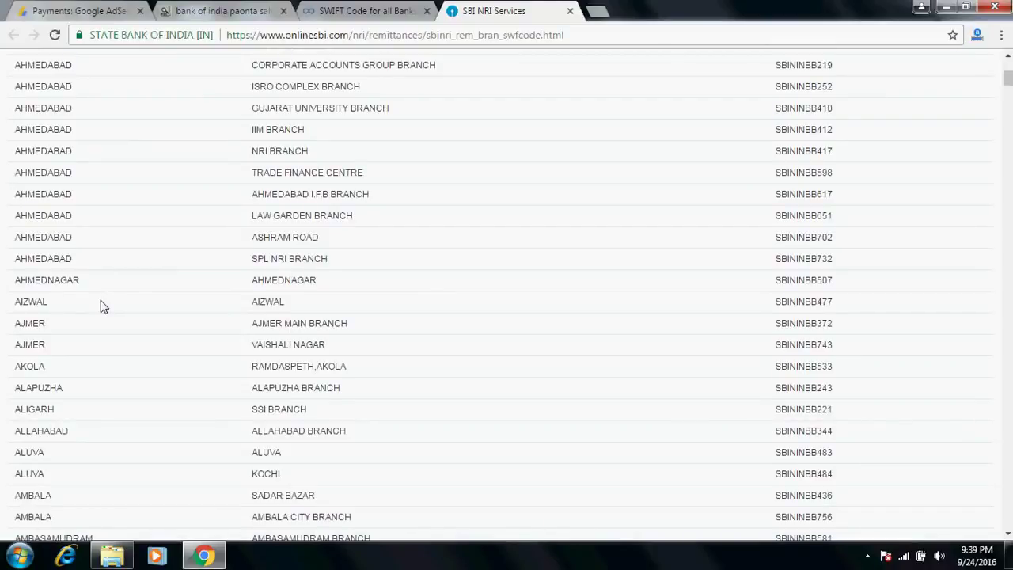
{"action": "scroll", "coordinate": [102, 306], "scroll_direction": "down", "scroll_amount": 4}
{"action": "scroll", "coordinate": [102, 306], "scroll_direction": "down", "scroll_amount": 5}
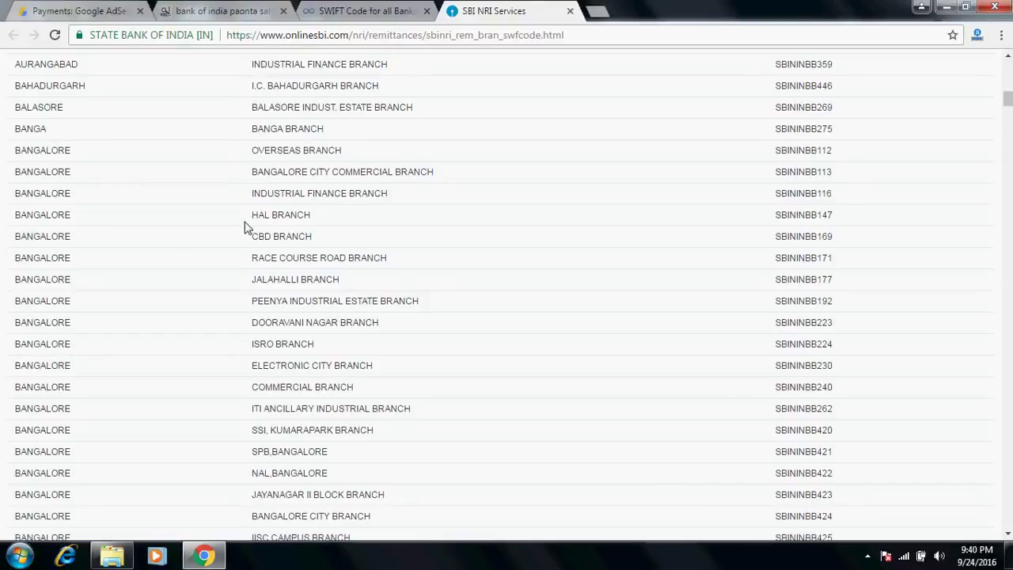
Examine the SWIFT code format and the list of India bank codes on The Swift Codes site
{"action": "left_click", "coordinate": [382, 11]}
{"action": "scroll", "coordinate": [216, 198], "scroll_direction": "up", "scroll_amount": 6}
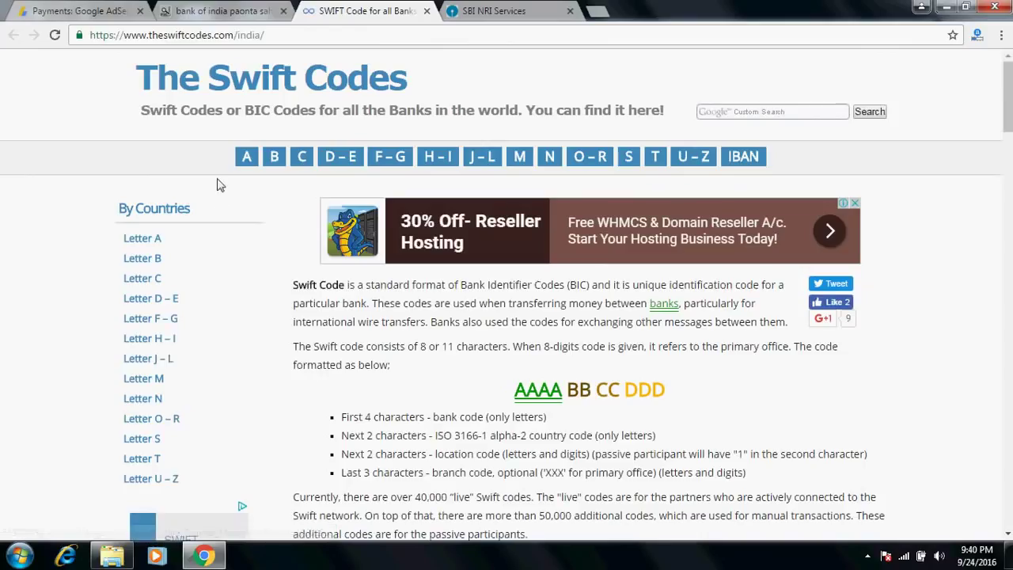
{"action": "scroll", "coordinate": [396, 207], "scroll_direction": "down", "scroll_amount": 3}
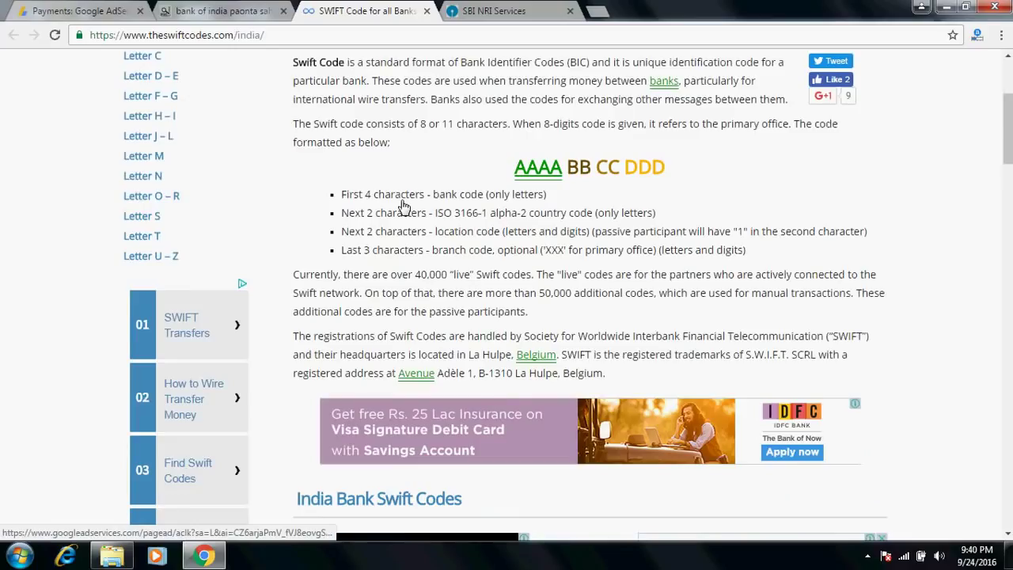
{"action": "scroll", "coordinate": [401, 206], "scroll_direction": "down", "scroll_amount": 12}
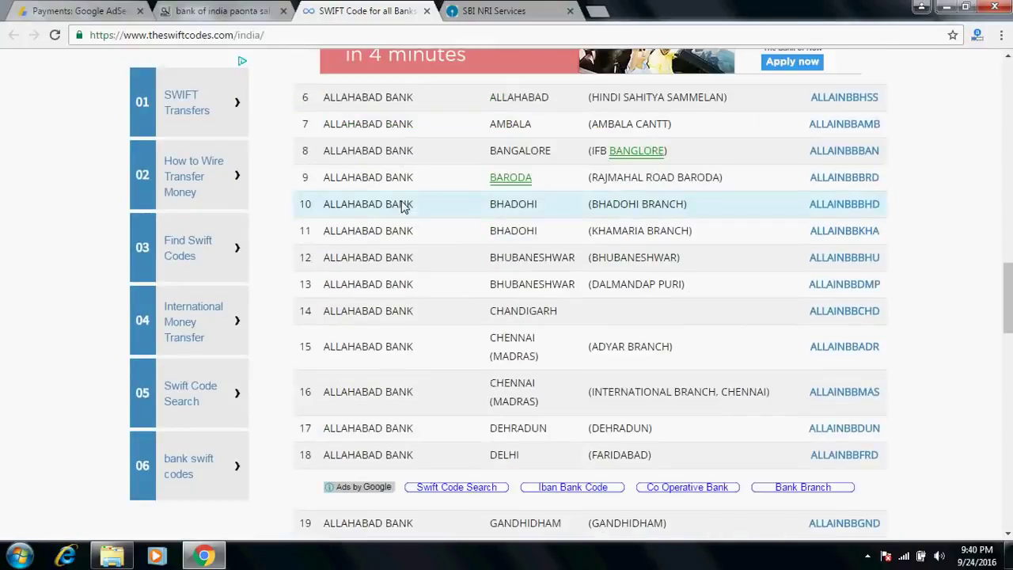
Return to the AdSense form and review the SWIFT-BIC, account number and re-type account number fields and the remaining options
{"action": "left_click", "coordinate": [92, 9]}
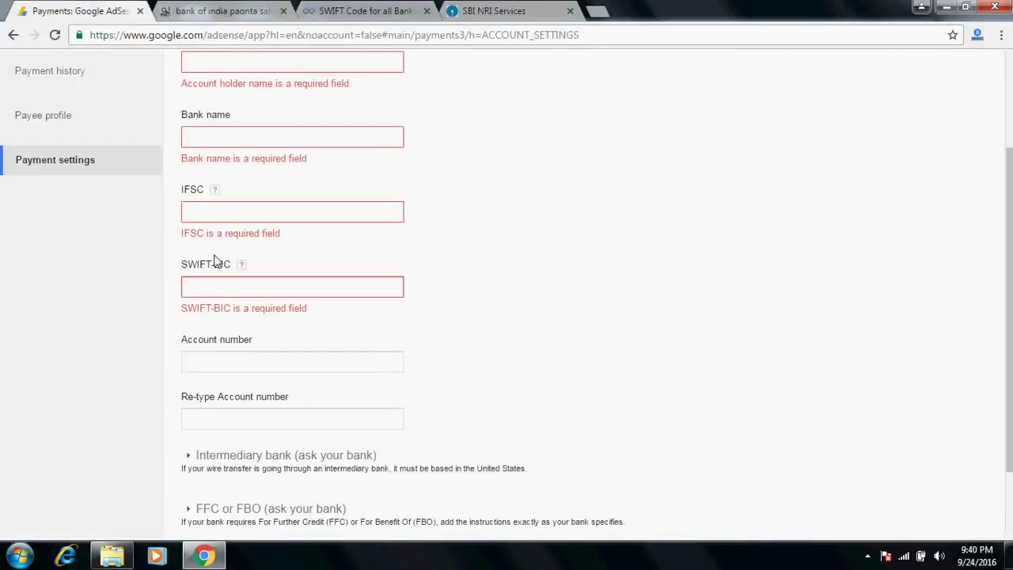
{"action": "left_click", "coordinate": [225, 290]}
{"action": "left_click", "coordinate": [224, 365]}
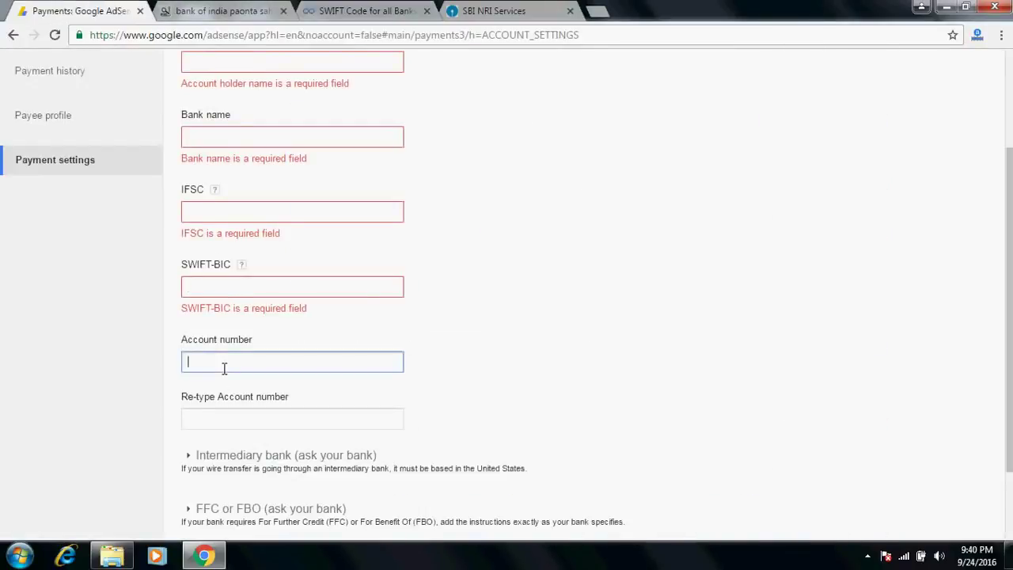
{"action": "scroll", "coordinate": [145, 322], "scroll_direction": "down", "scroll_amount": 2}
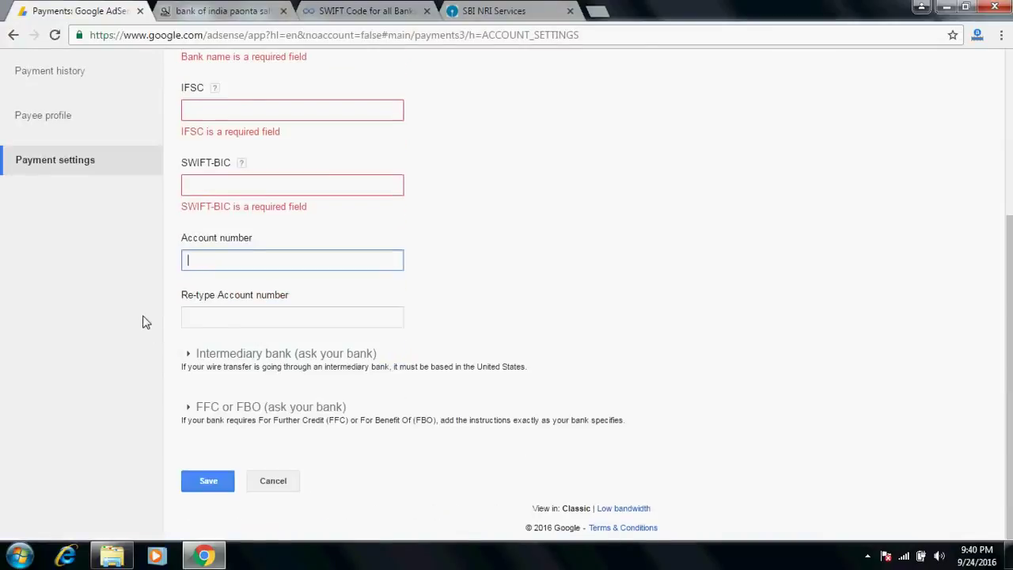
{"action": "left_click", "coordinate": [207, 322]}
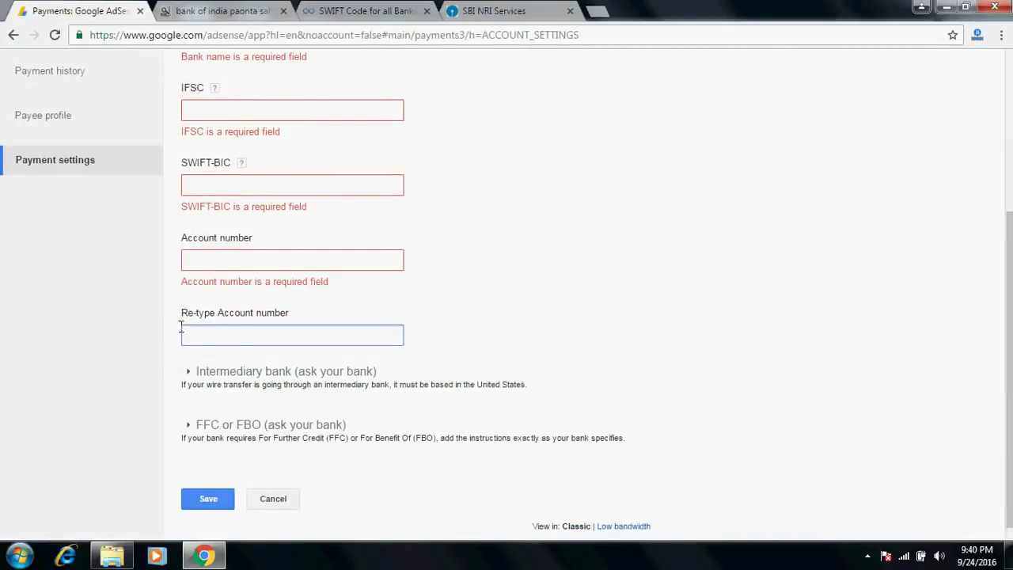
{"action": "scroll", "coordinate": [88, 303], "scroll_direction": "down", "scroll_amount": 1}
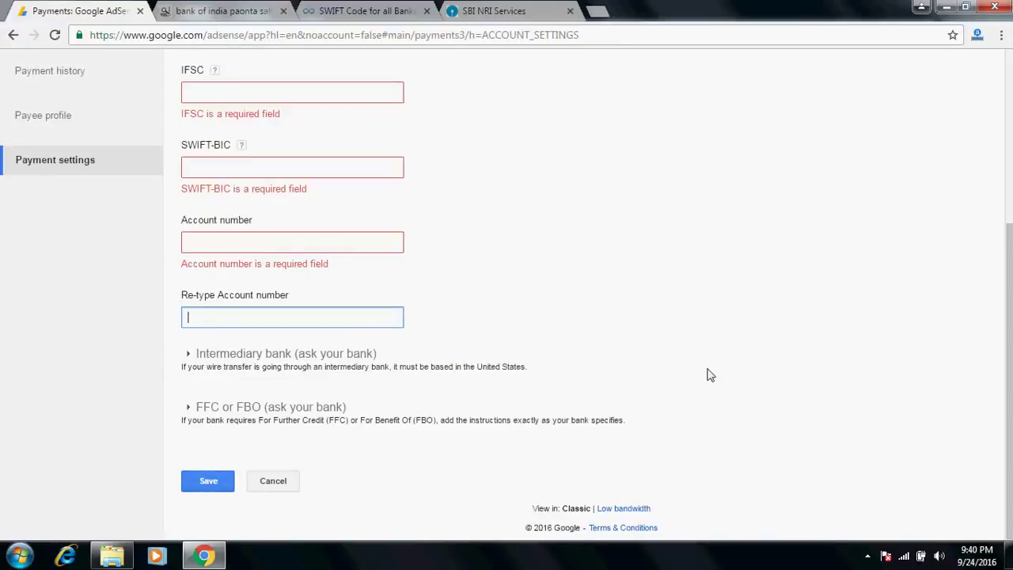
{"action": "scroll", "coordinate": [713, 375], "scroll_direction": "up", "scroll_amount": 3}
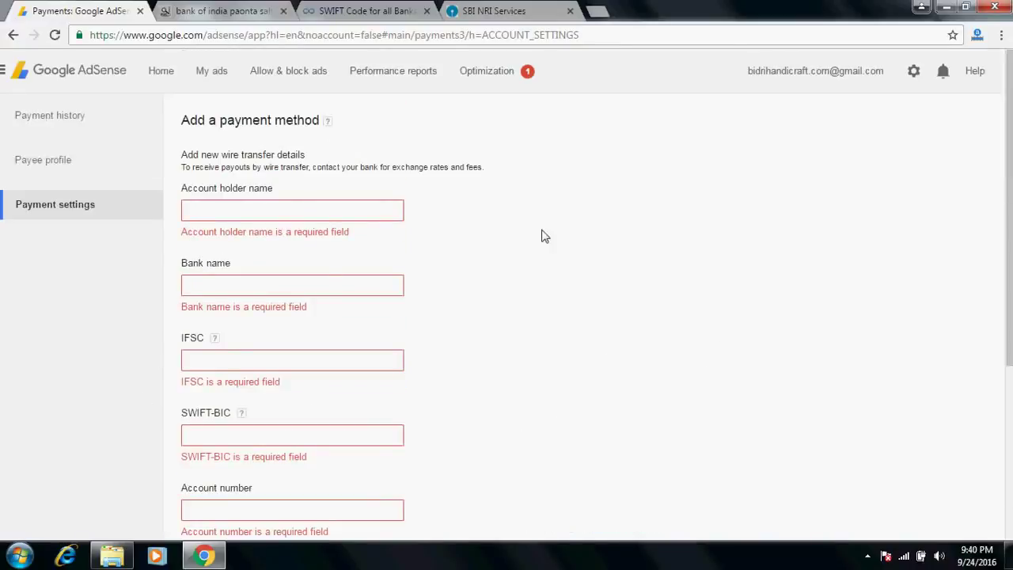